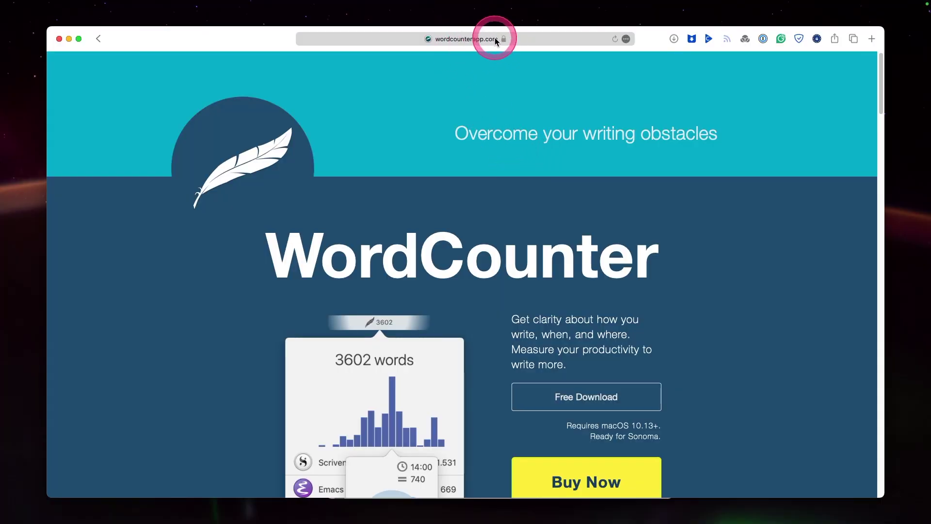
- Examine the WordCounter home page's introduction, app preview, download option and price
scroll(536, 162, "down", 5)
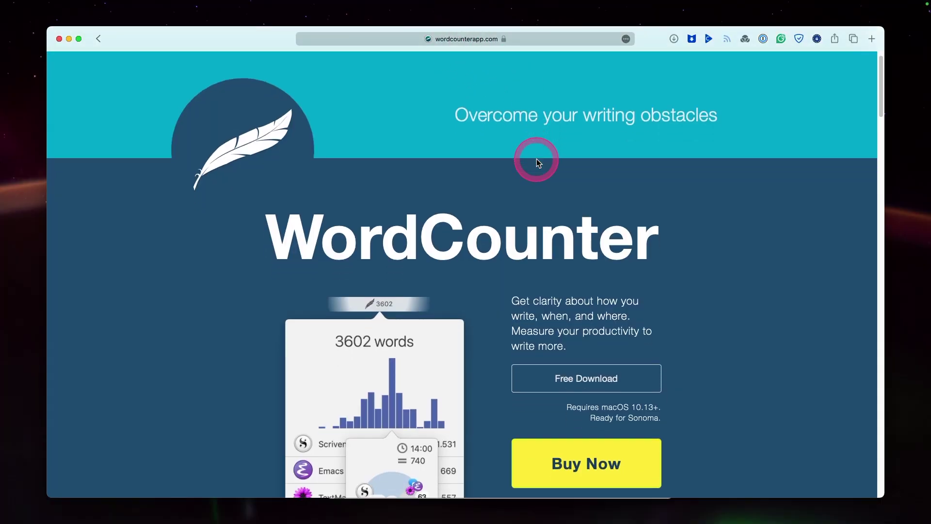
scroll(536, 159, "down", 5)
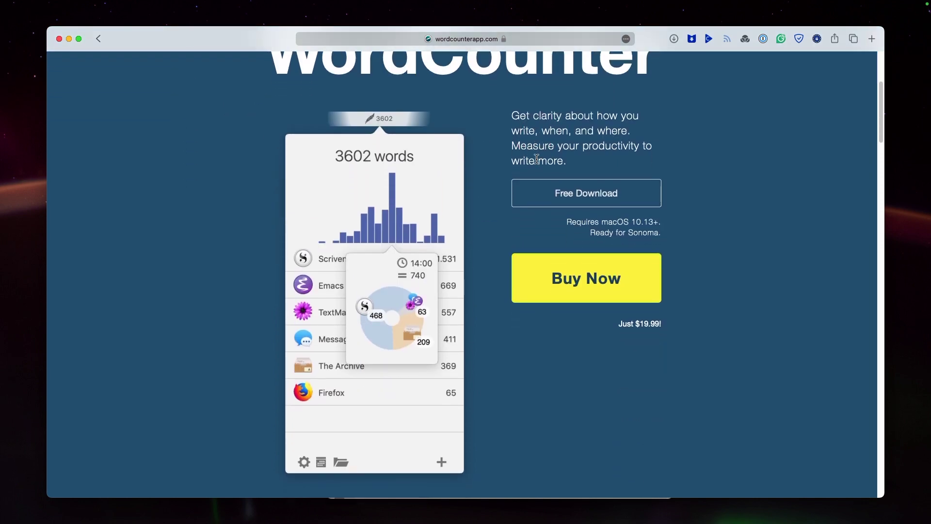
scroll(536, 159, "down", 7)
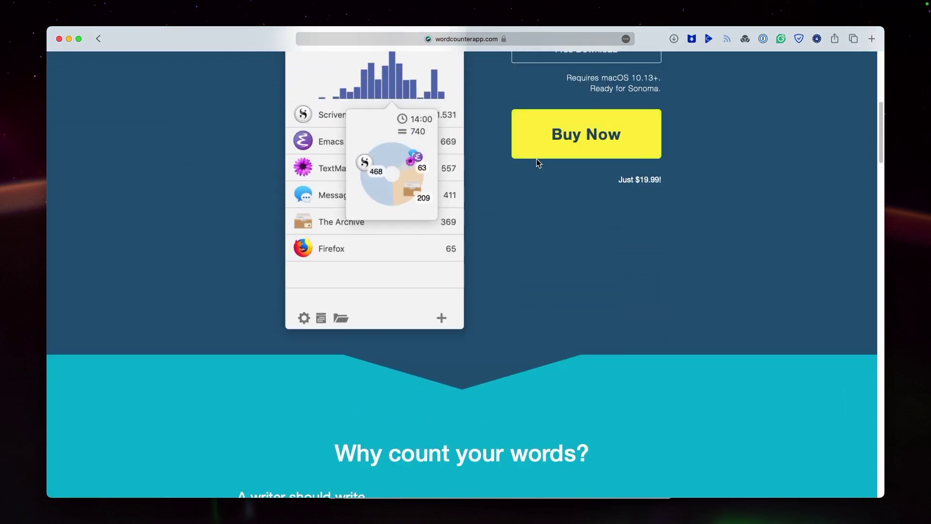
scroll(536, 159, "up", 10)
scroll(536, 159, "up", 2)
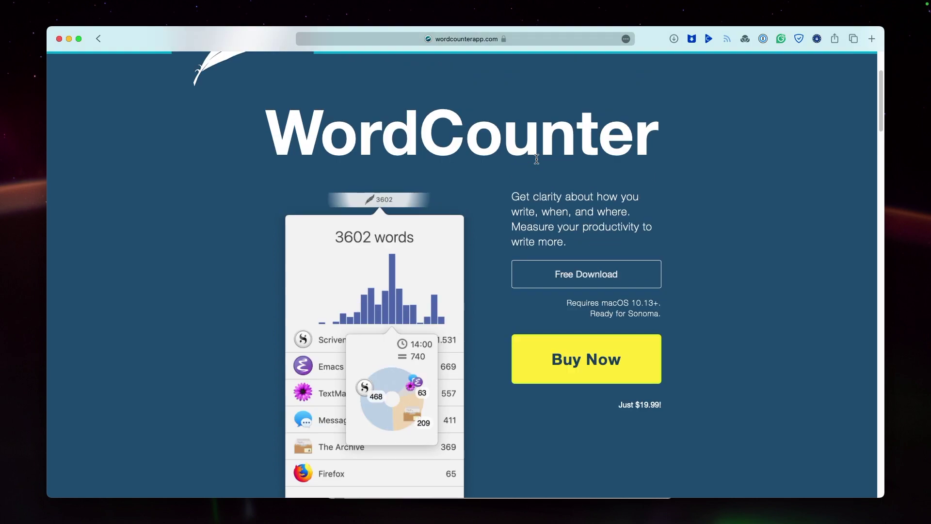
left_click(546, 275)
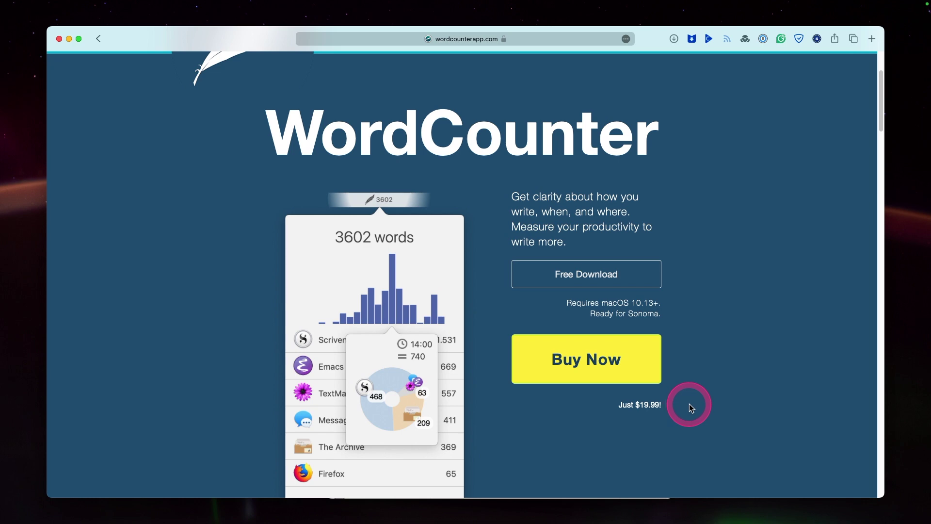
- Read the "Why count your words?" section, highlighting its list of benefits and the line about words as the ultimate metric
scroll(691, 407, "down", 10)
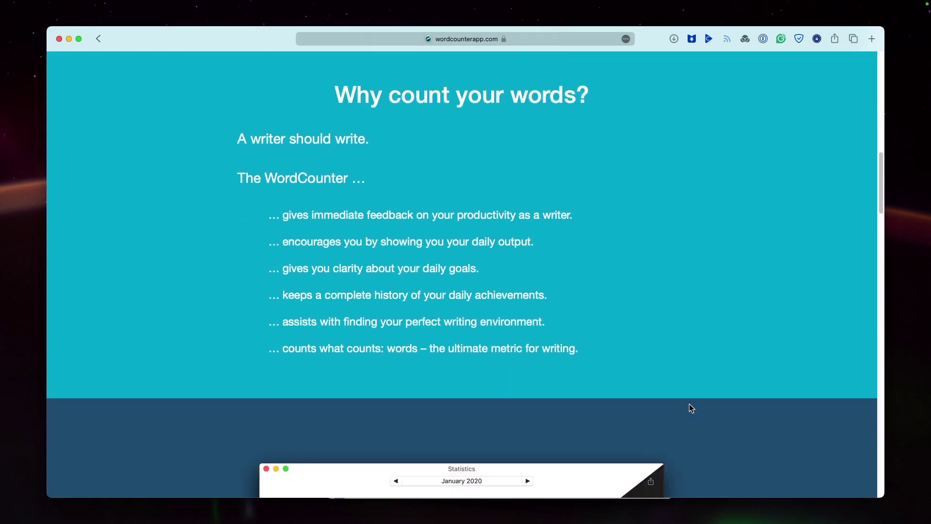
left_click_drag(598, 351, 191, 179)
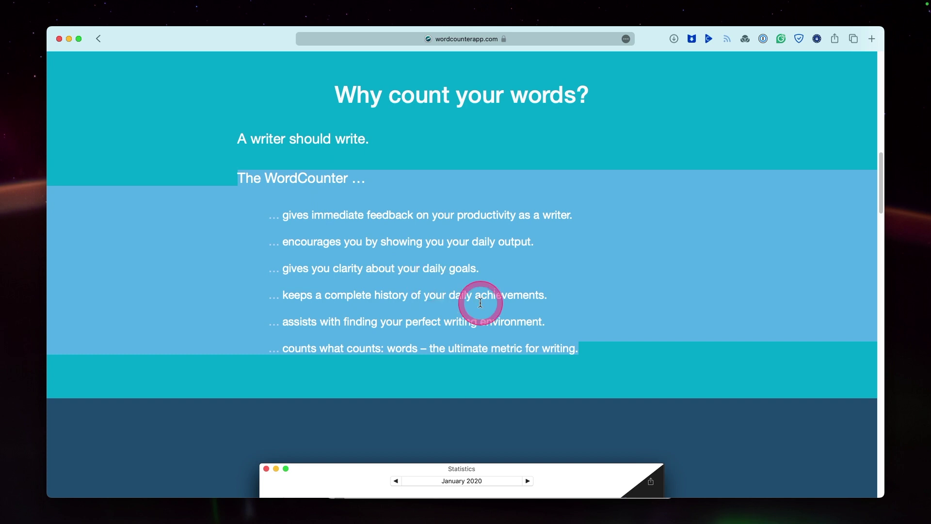
left_click(662, 333)
scroll(677, 365, "down", 2)
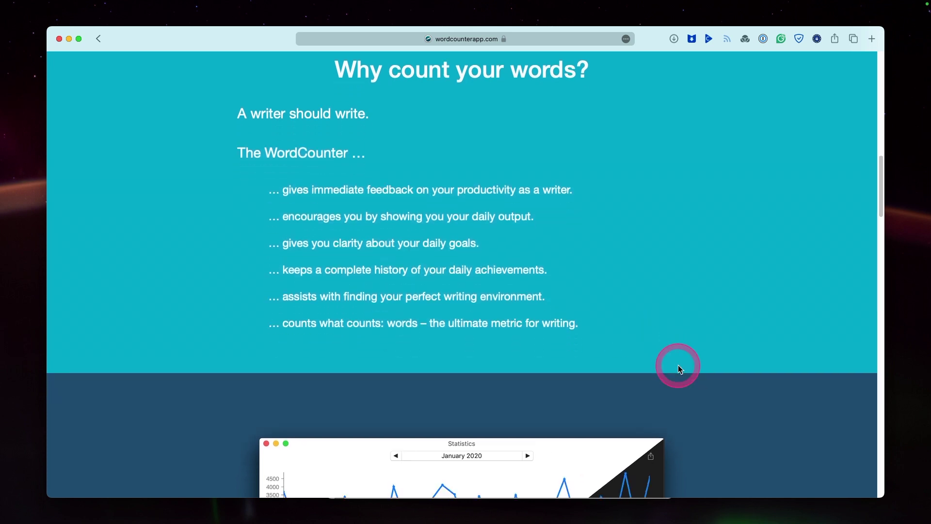
left_click(475, 280)
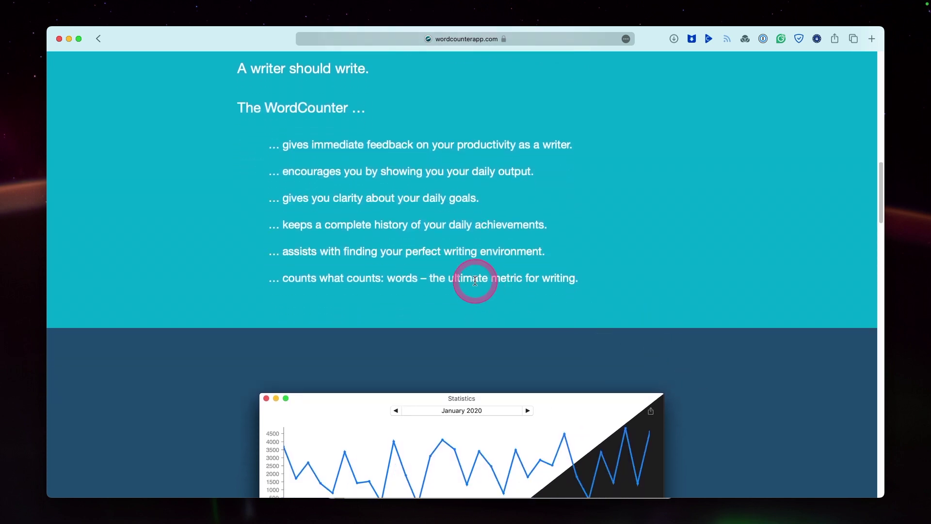
left_click_drag(474, 279, 624, 314)
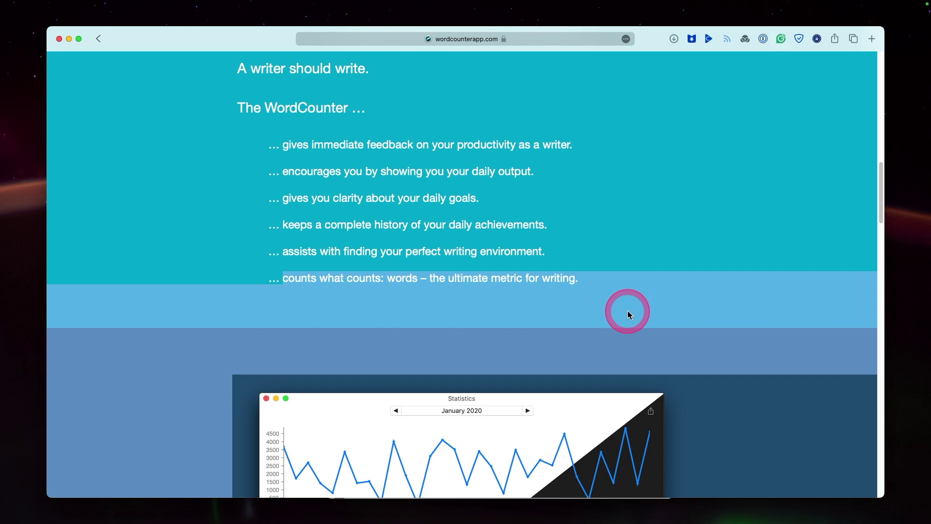
left_click(628, 314)
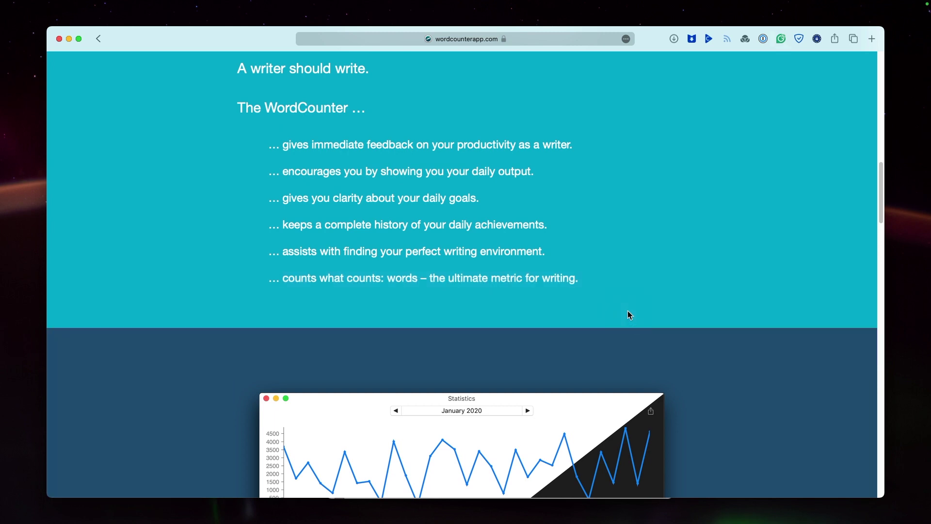
- Examine the sample Statistics window and the free trial and purchase options further down the WordCounter page
scroll(627, 315, "down", 5)
left_click(628, 315)
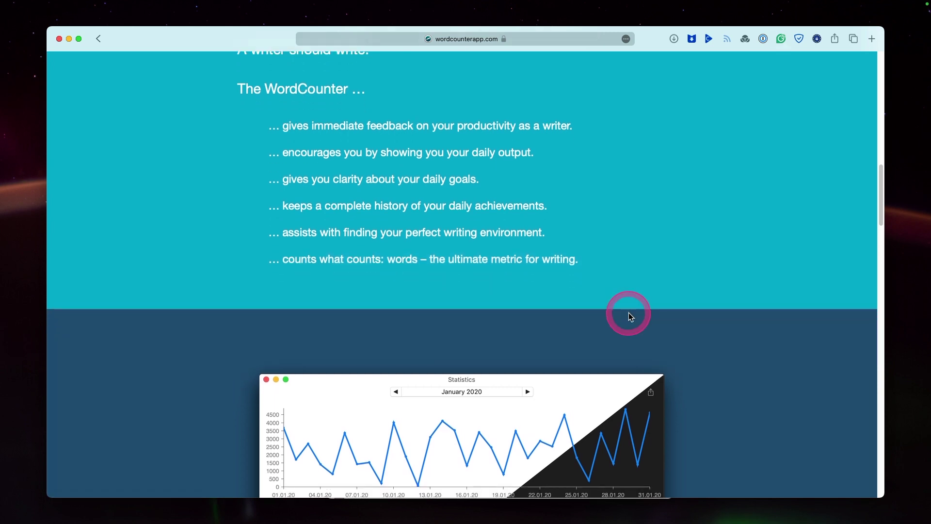
scroll(629, 315, "down", 2)
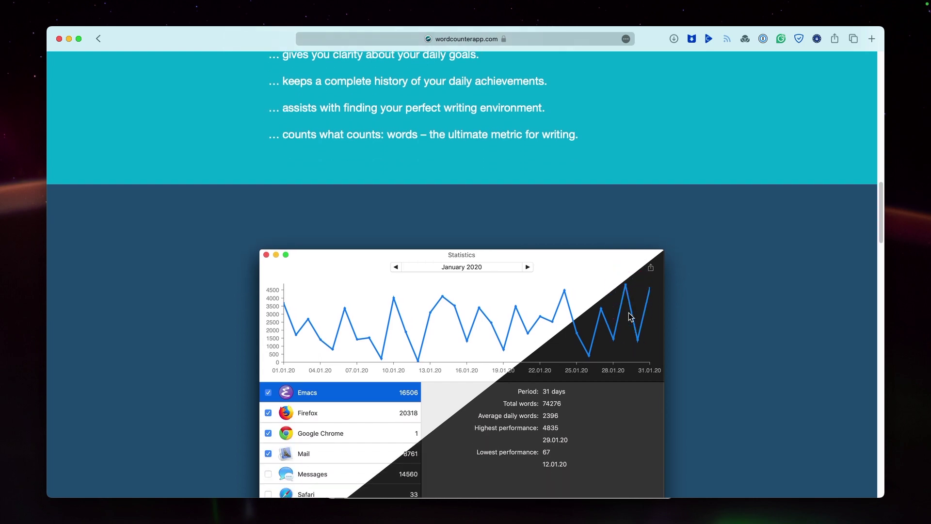
left_click(630, 315)
scroll(630, 315, "down", 20)
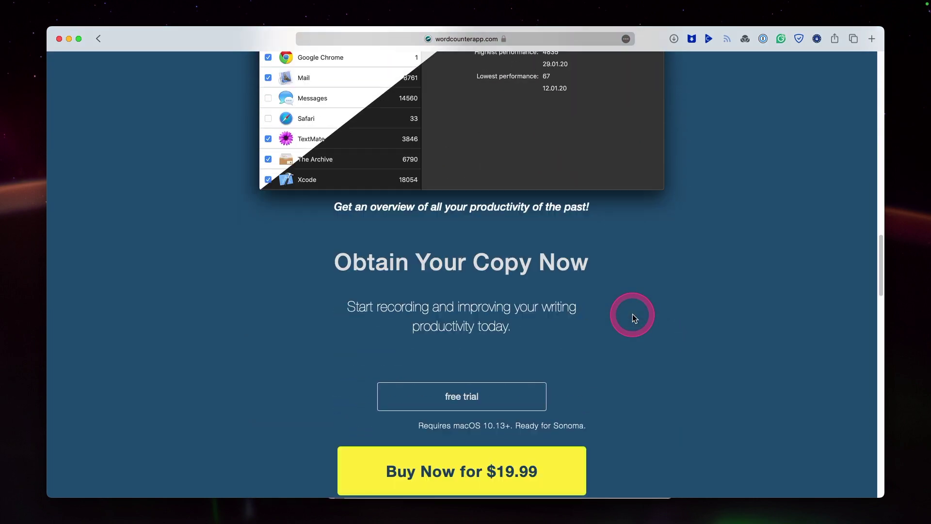
scroll(632, 313, "down", 8)
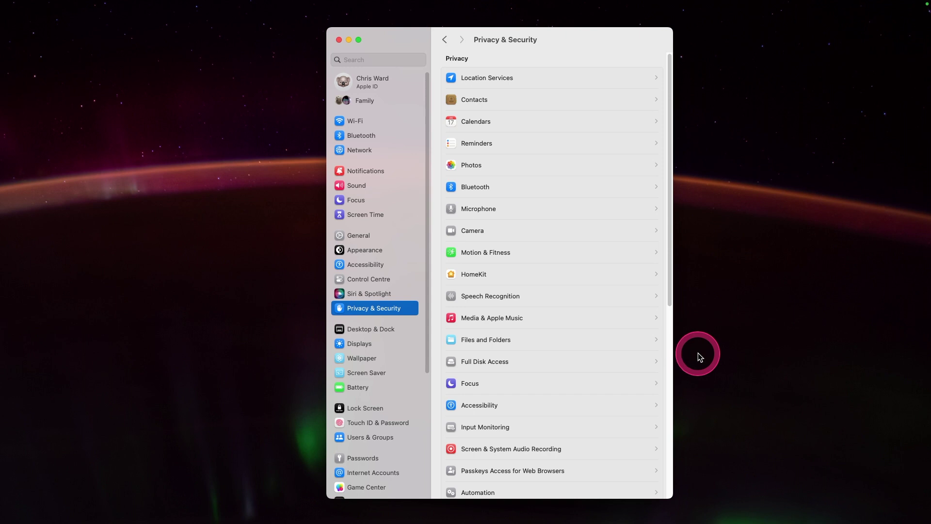
- In the Privacy & Security settings, open the Accessibility permissions and check the WordCounter entry
scroll(601, 366, "down", 5)
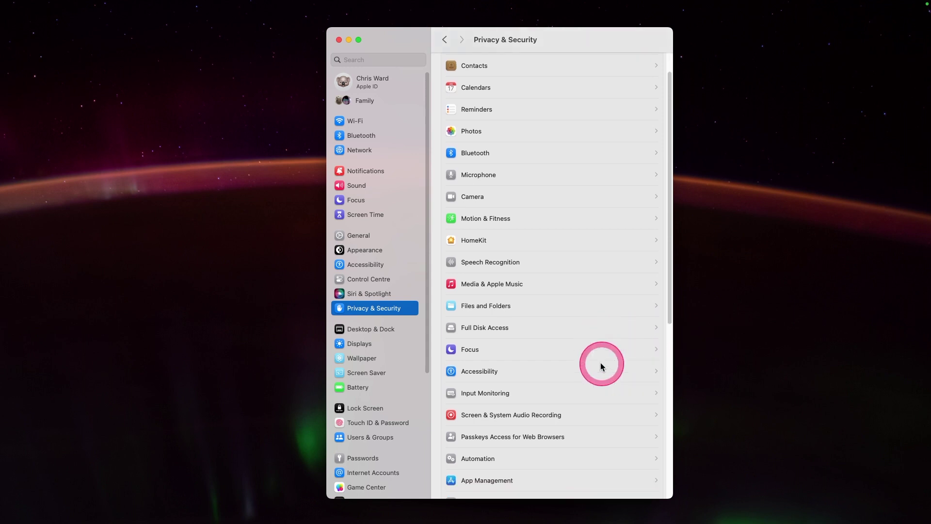
scroll(604, 367, "down", 1)
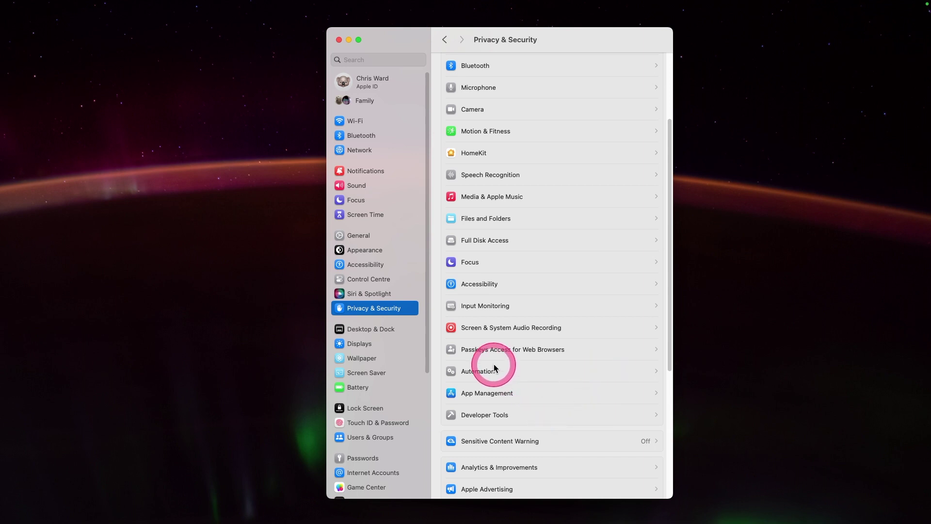
left_click(483, 278)
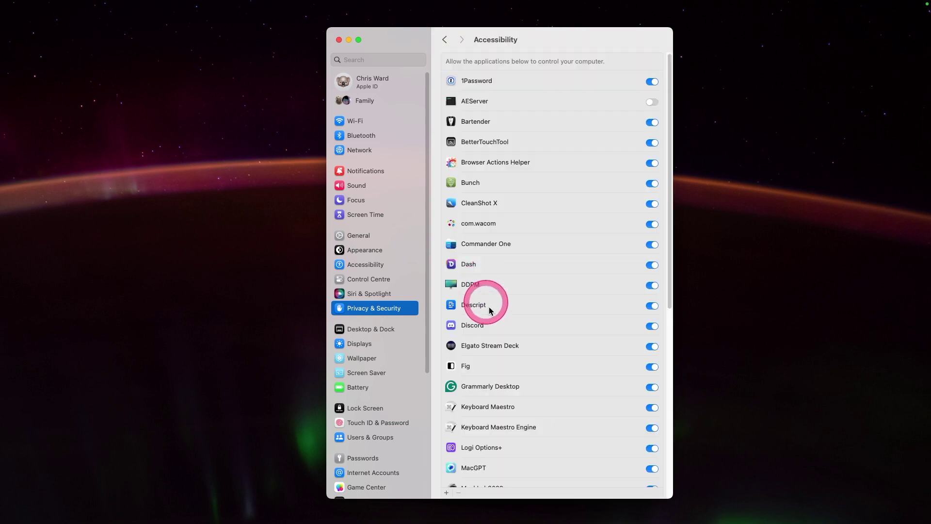
scroll(558, 375, "down", 6)
scroll(556, 375, "down", 10)
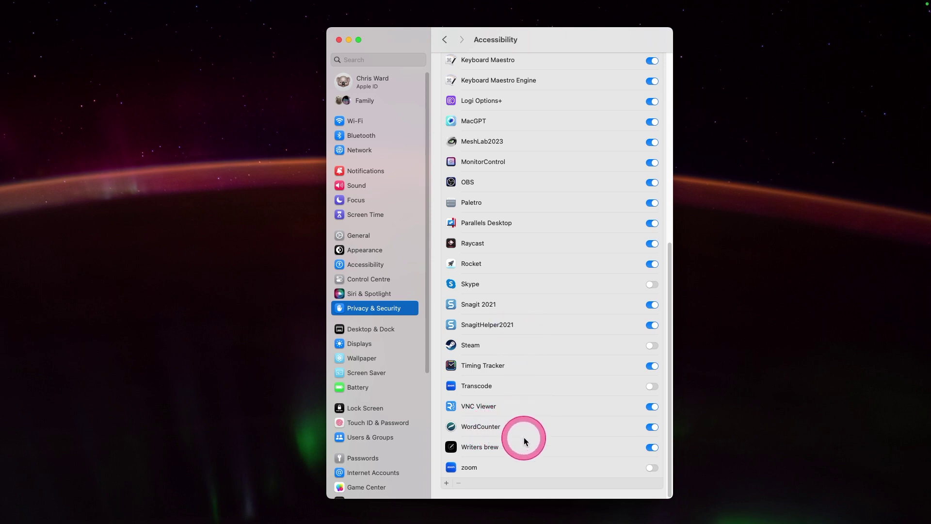
- Open the Login Items in the General settings and check WordCounter's background permission
left_click(380, 238)
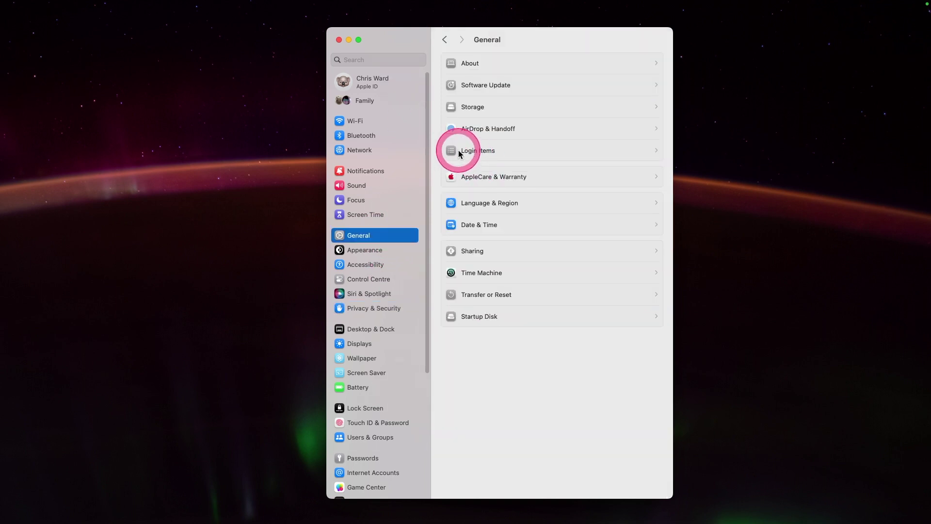
left_click(472, 151)
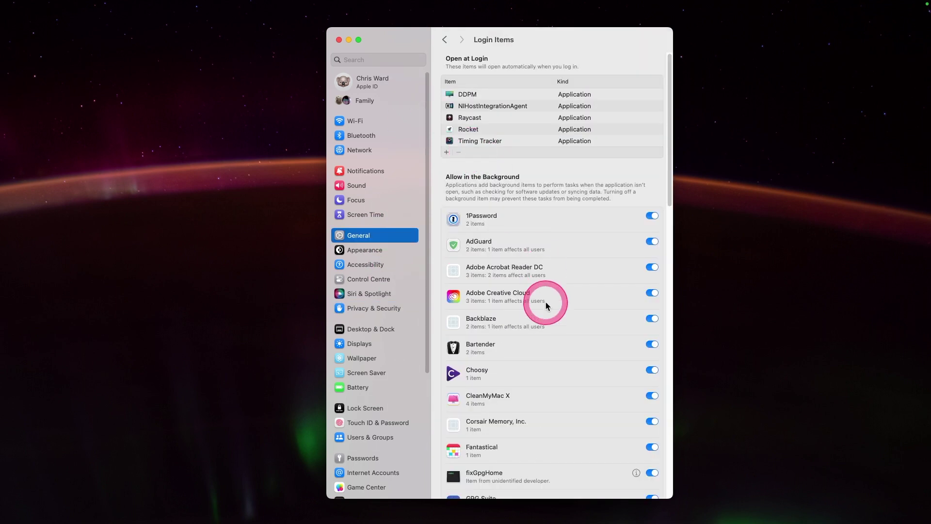
scroll(541, 313, "down", 10)
scroll(541, 316, "down", 10)
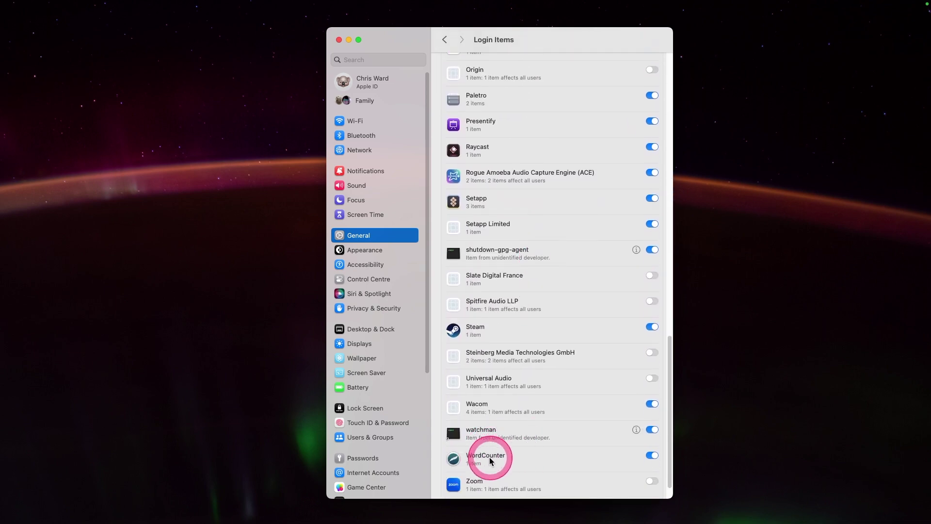
- Show the WordCounter menu bar window and open its Preferences
left_click(676, 12)
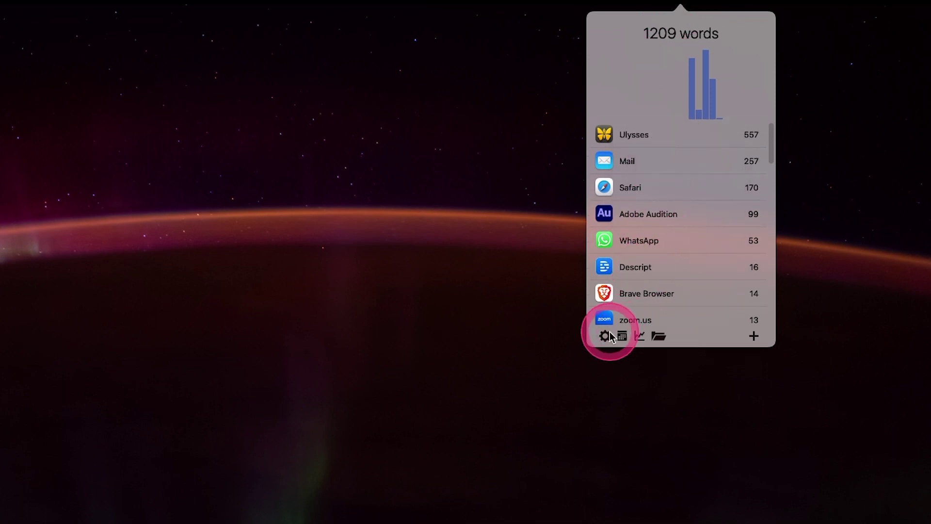
left_click(606, 336)
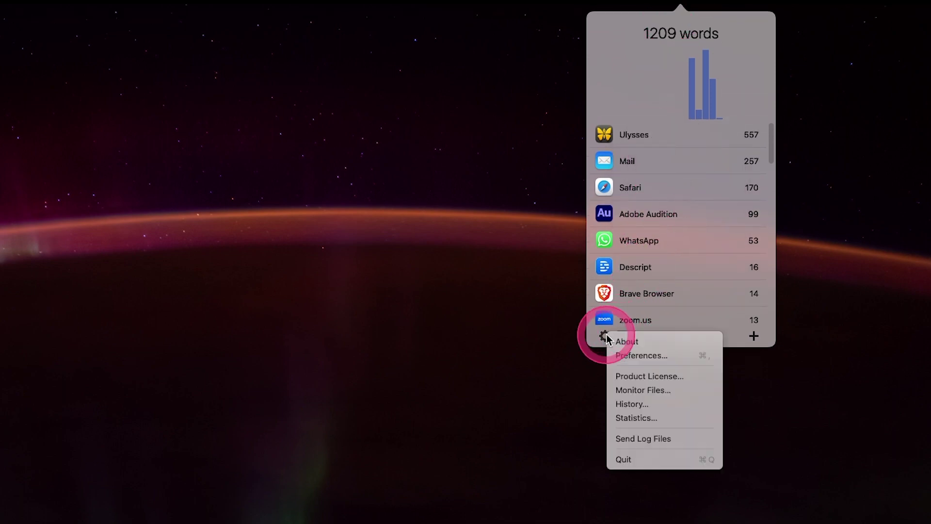
left_click(623, 358)
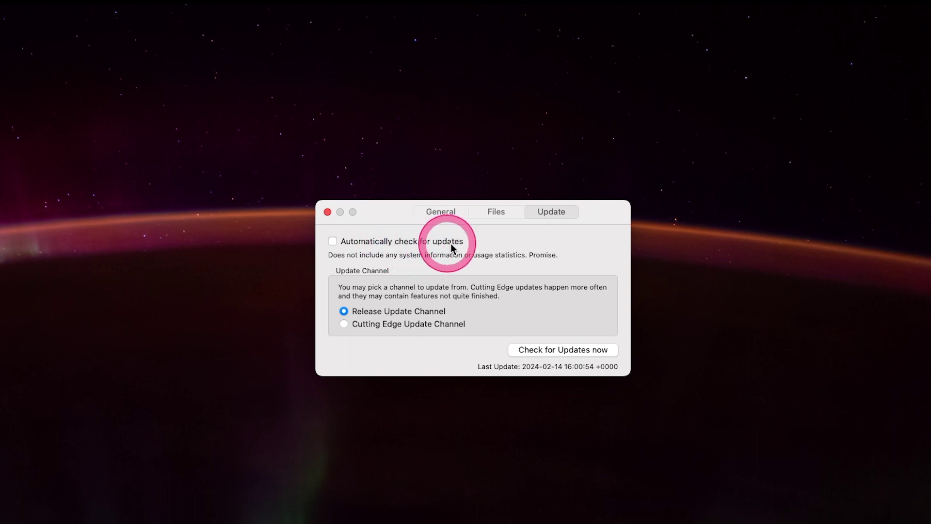
- Review the Files preferences for plain text extensions and supported formats, check the General options, and close the preferences
left_click(502, 214)
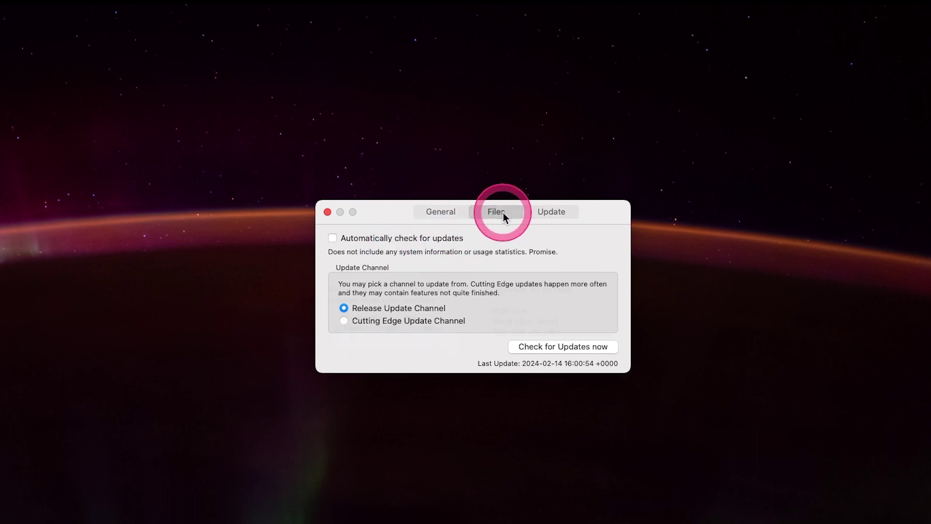
left_click(394, 294)
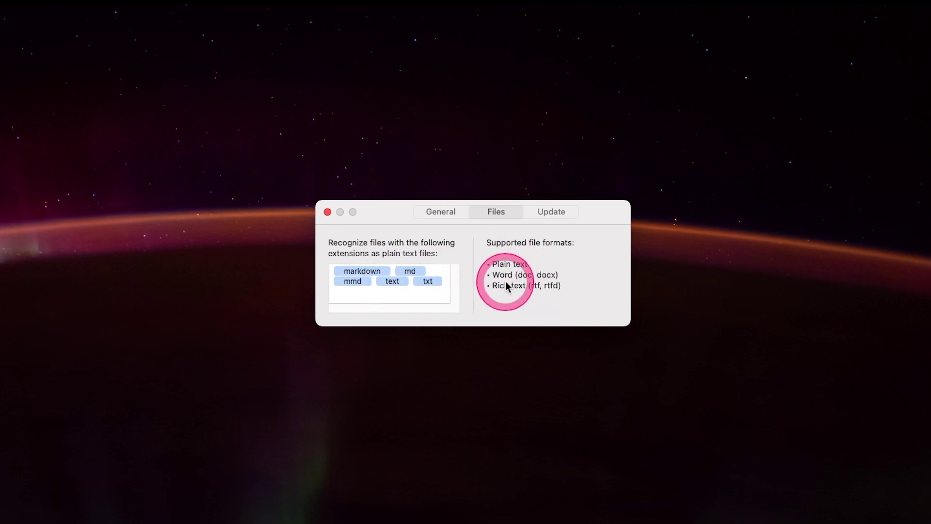
left_click(400, 295)
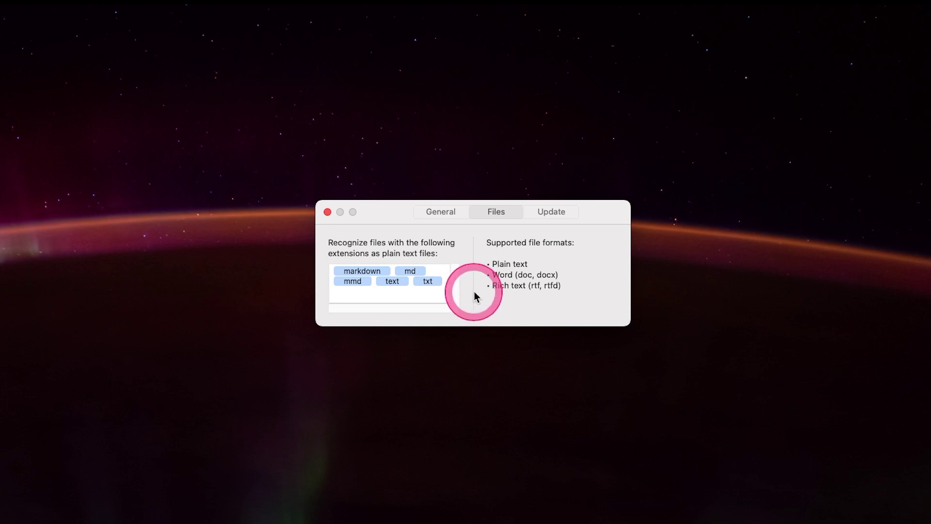
left_click(450, 219)
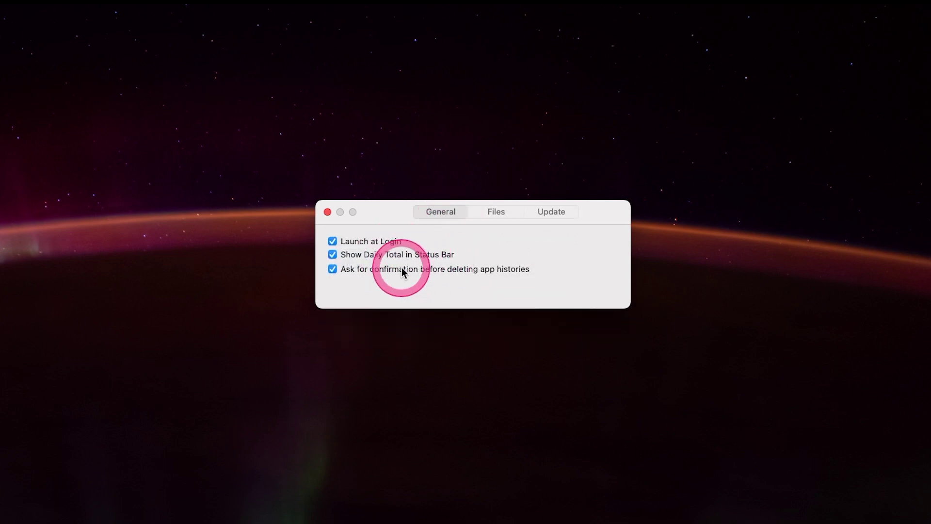
left_click(328, 215)
- Browse the list of tracked apps and add MindNode to it
mouse_move(698, 92)
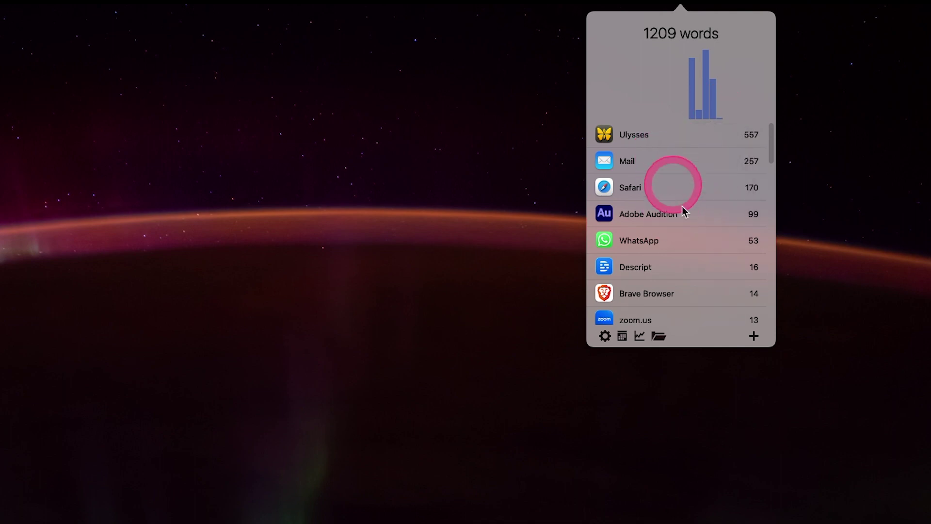
scroll(688, 219, "down", 15)
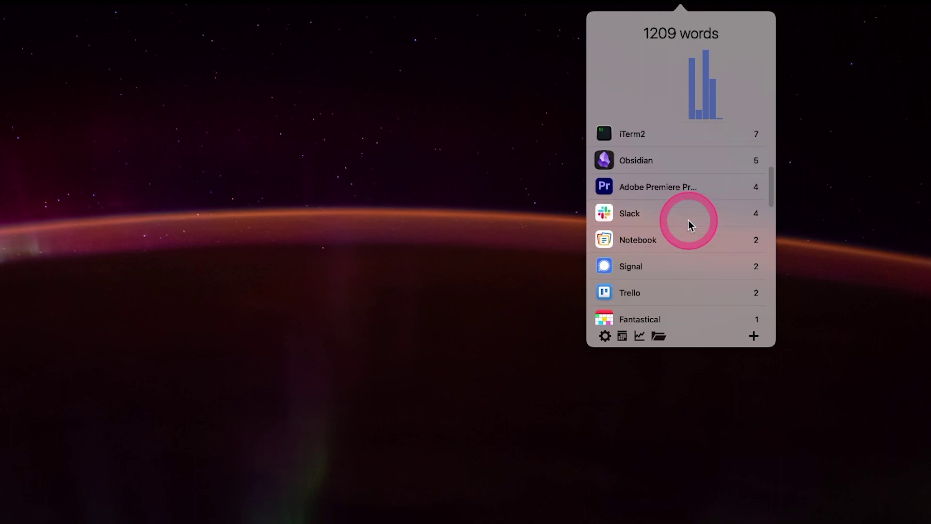
scroll(688, 221, "down", 15)
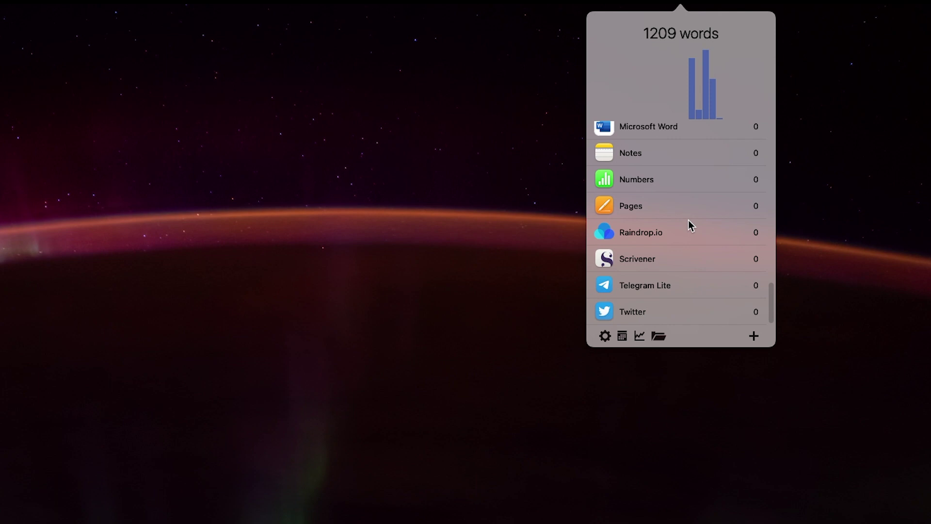
scroll(691, 225, "down", 1)
scroll(691, 226, "up", 3)
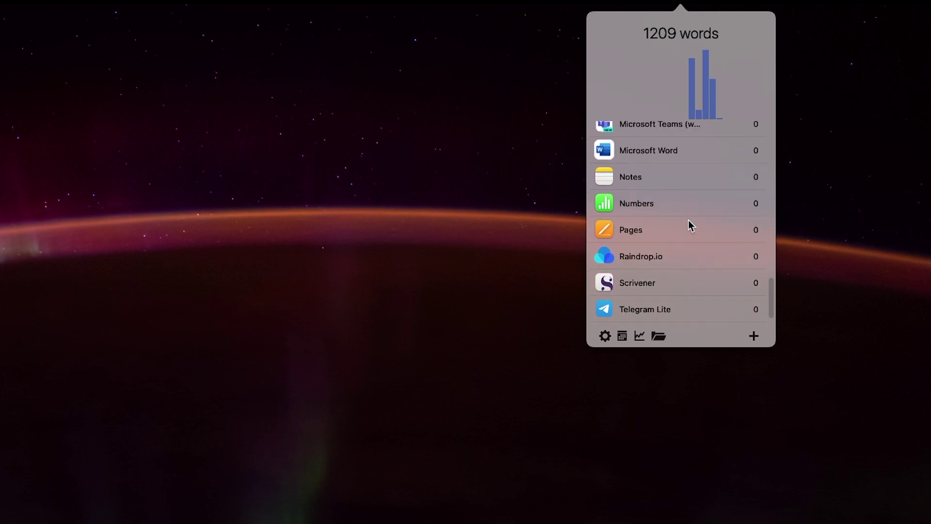
scroll(688, 222, "up", 3)
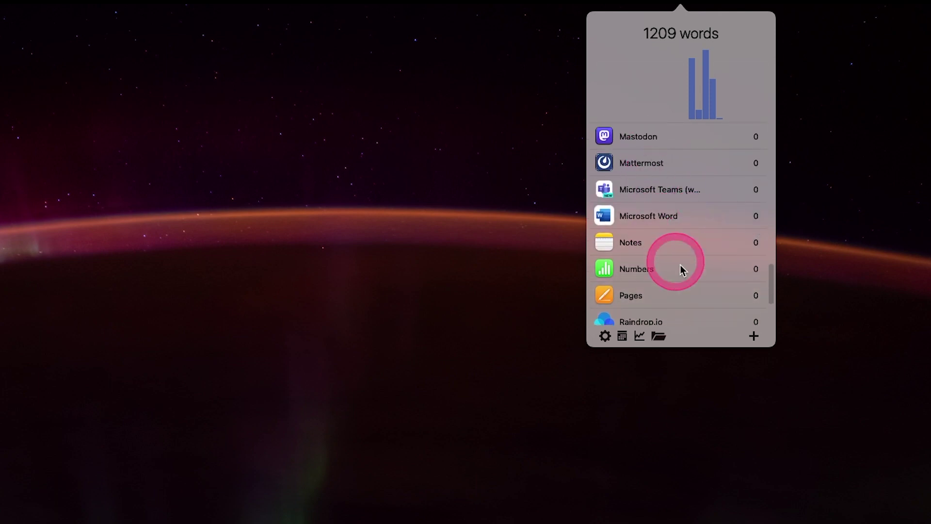
left_click(754, 336)
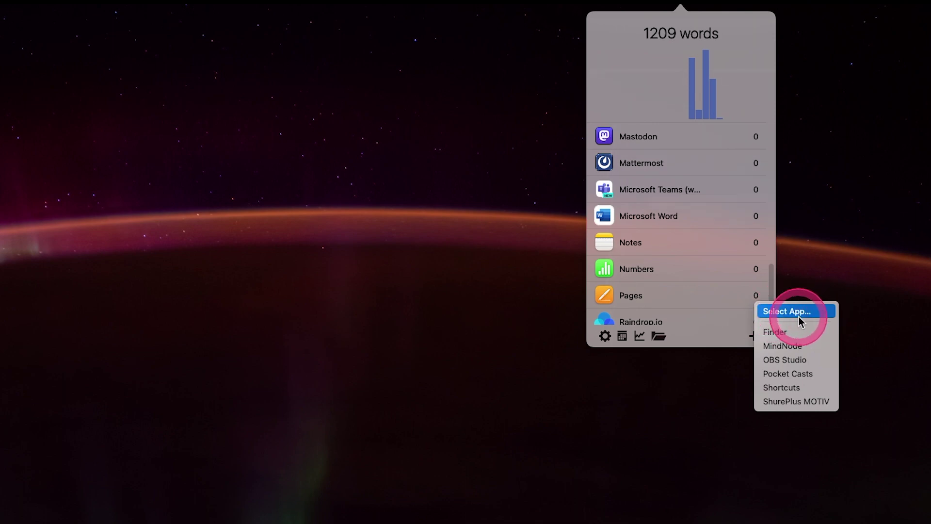
left_click(781, 347)
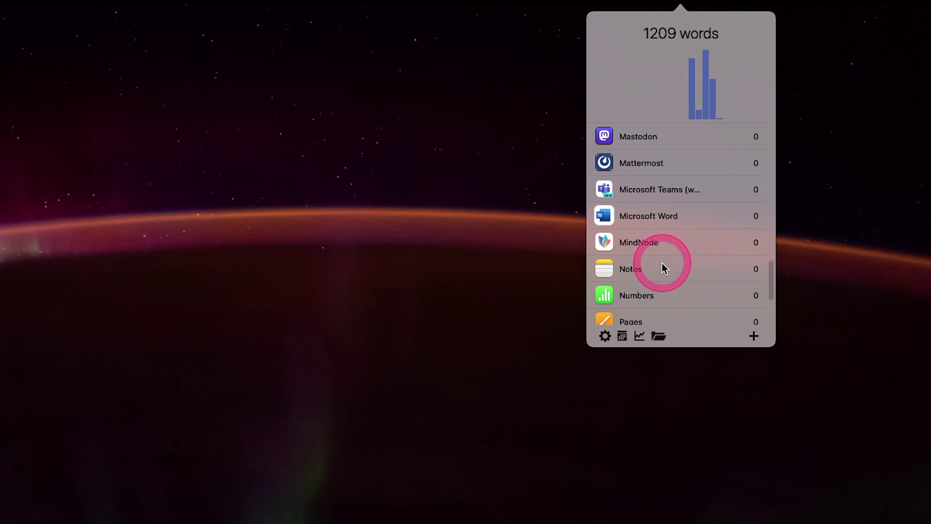
scroll(686, 221, "up", 5)
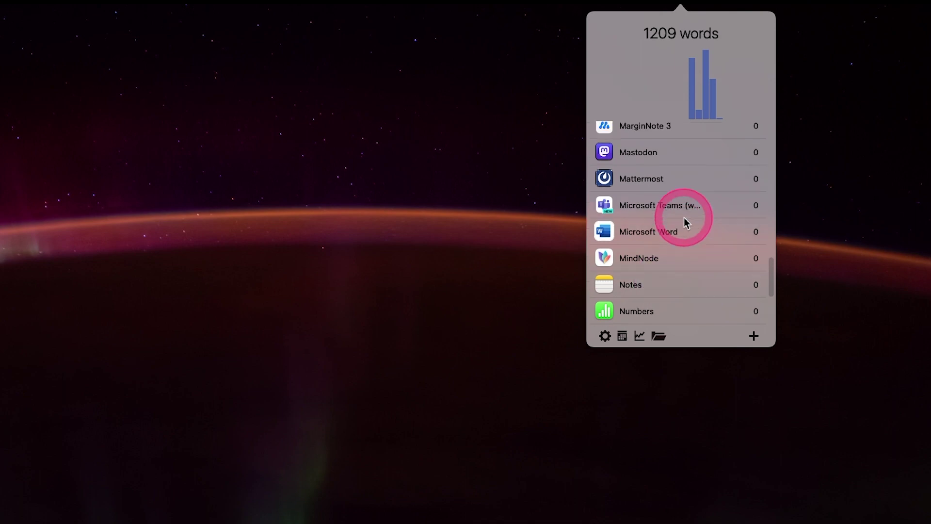
scroll(686, 221, "up", 10)
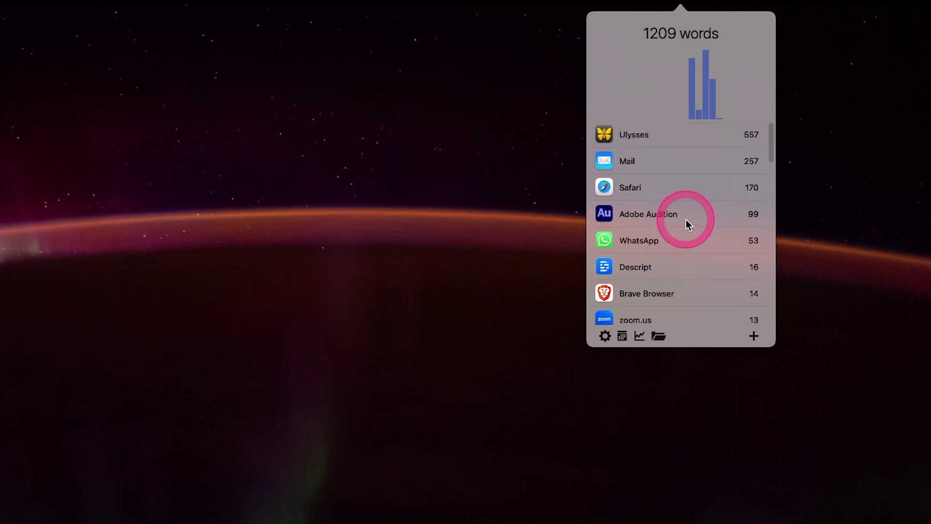
- Open the daily word count calendar, centre its window on the desktop and go back to December 2023
left_click(623, 336)
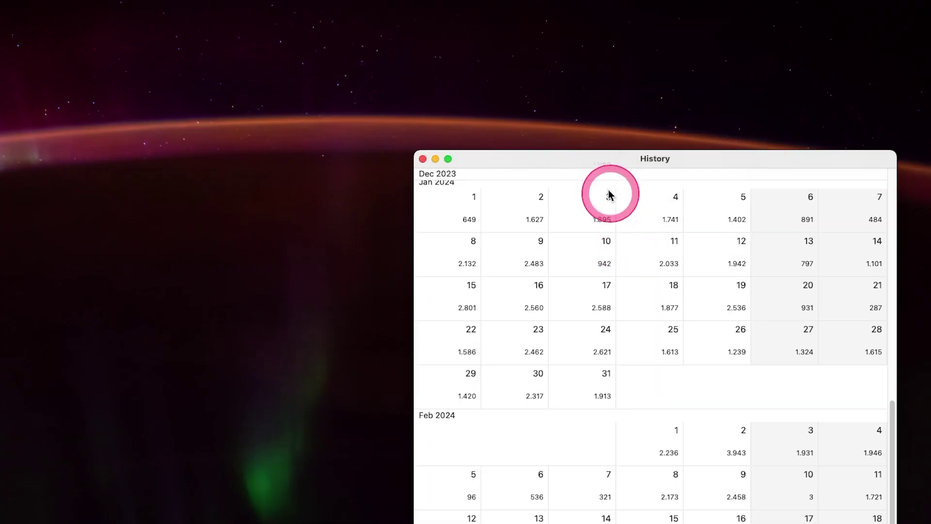
left_click_drag(585, 164, 438, 57)
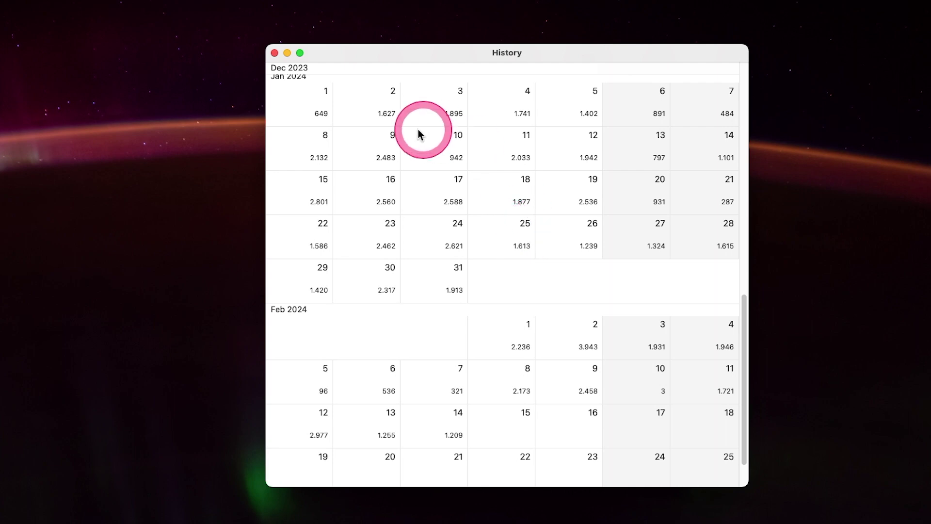
scroll(494, 266, "up", 5)
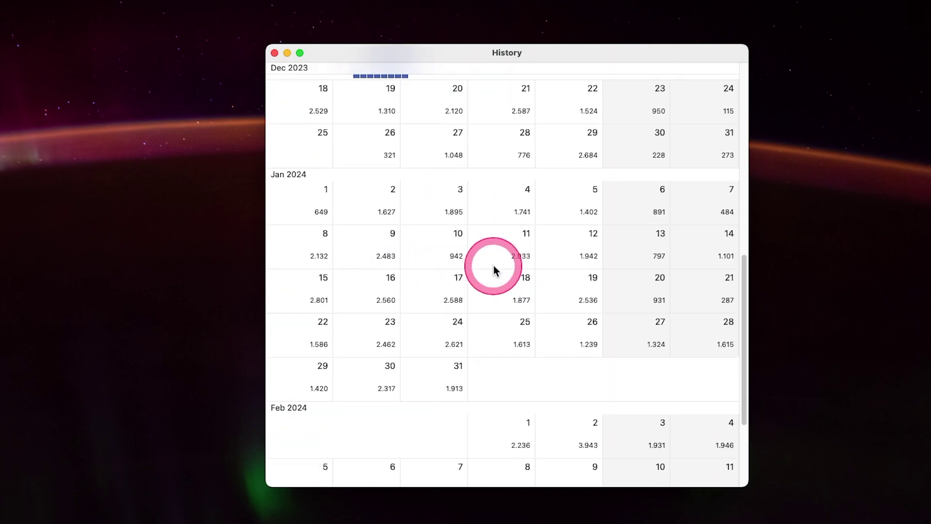
scroll(493, 269, "up", 5)
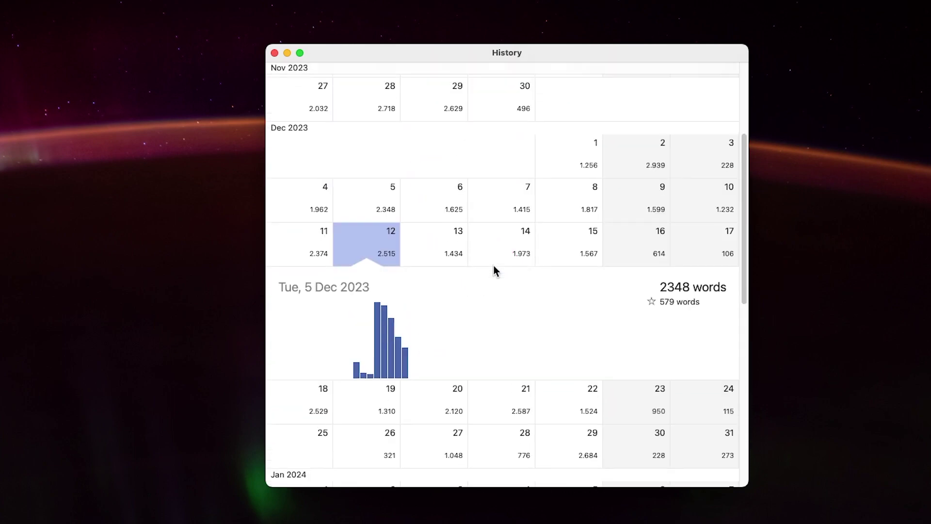
- Show the details for 6 December 2023 and inspect the app breakdown for individual hours in its chart
left_click(448, 225)
left_click(366, 331)
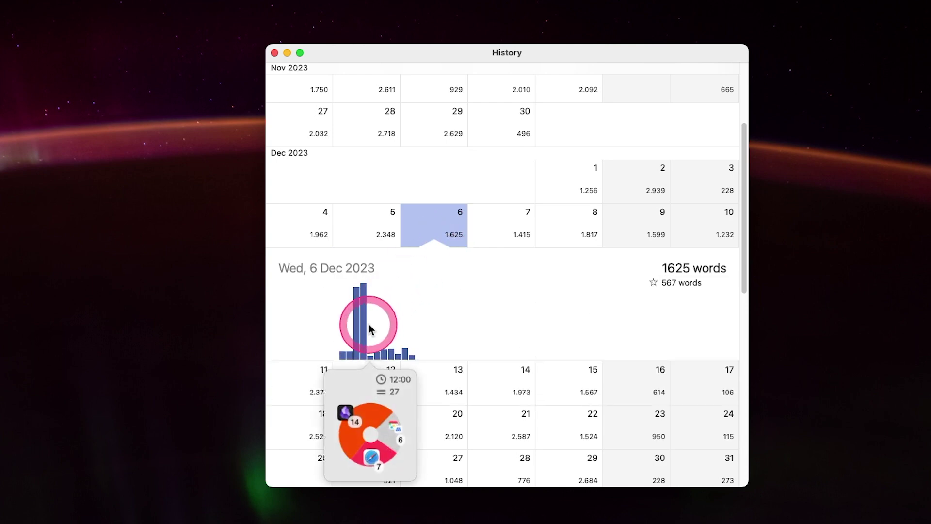
left_click(335, 359)
left_click(343, 355)
left_click(522, 326)
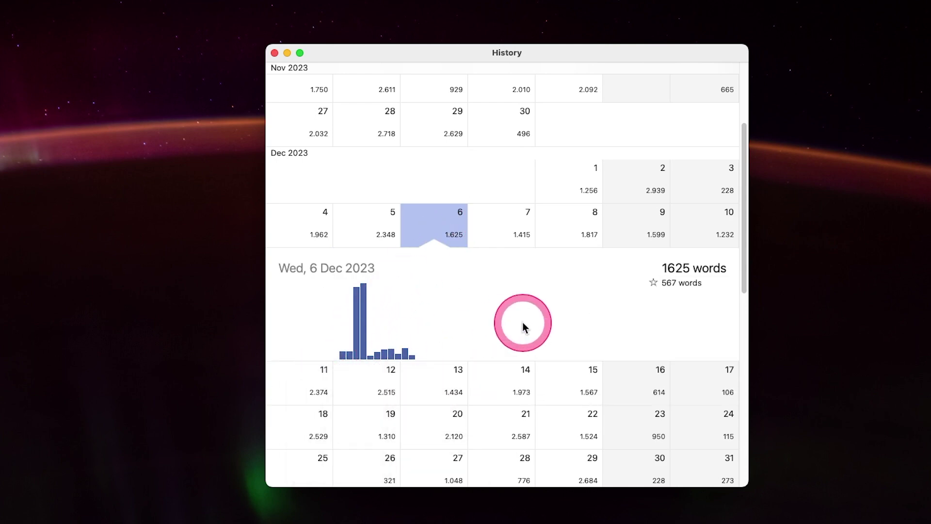
- Show the details for 2 February 2024 and inspect the app breakdowns for hours including 12:00, 15:00 and 16:00
scroll(523, 326, "down", 5)
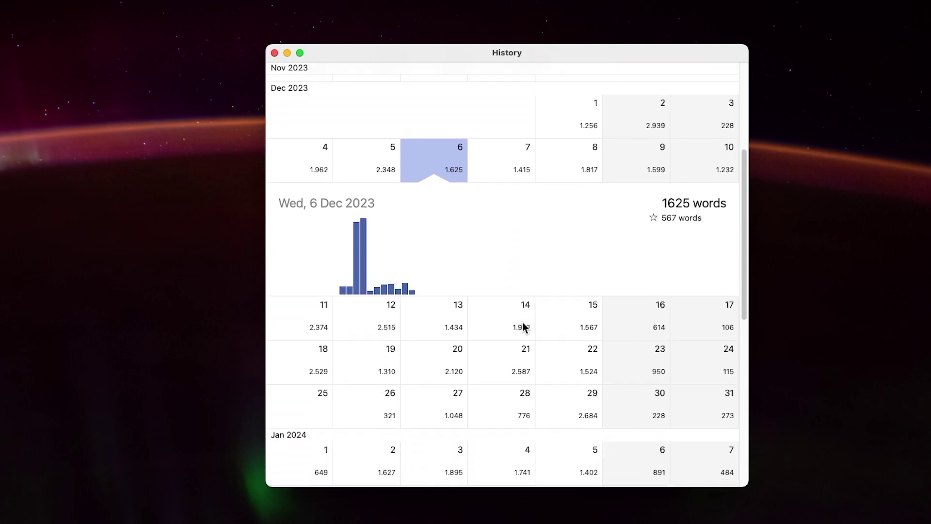
scroll(522, 326, "down", 8)
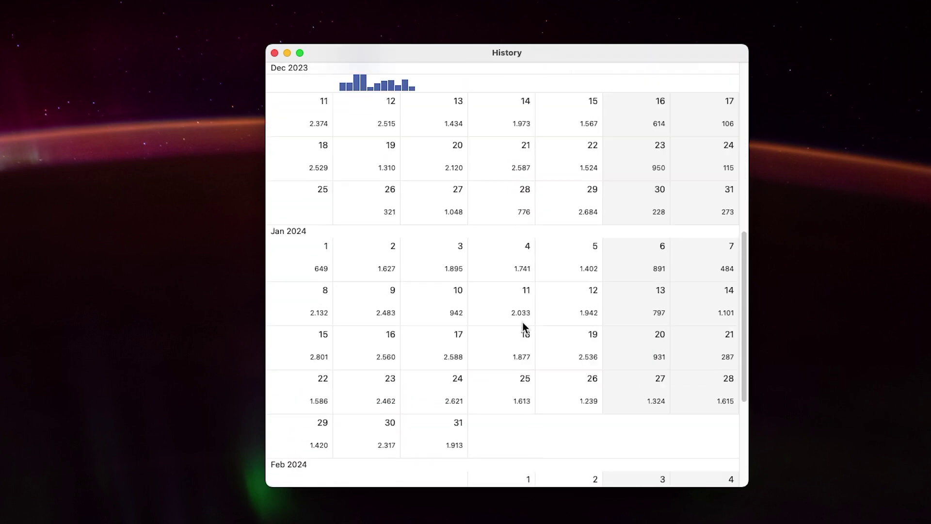
scroll(522, 322, "down", 5)
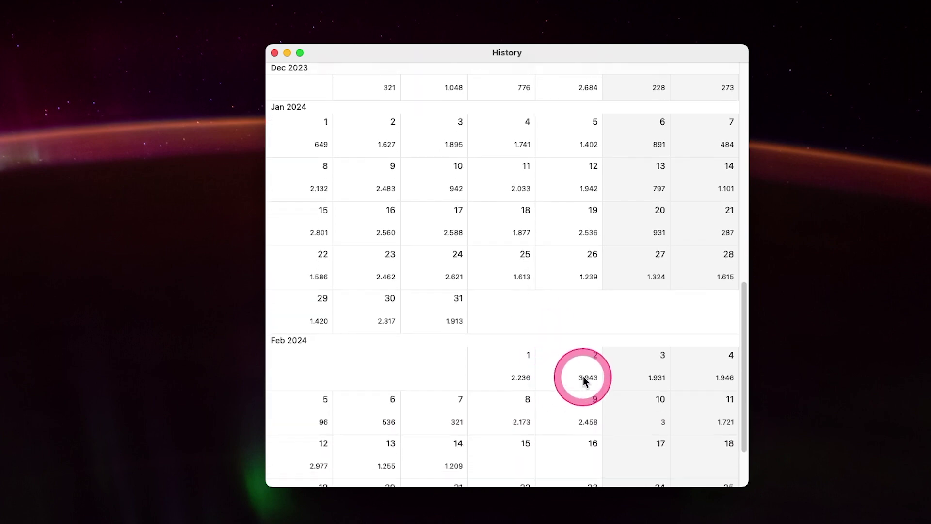
left_click(583, 377)
left_click(440, 367)
left_click(371, 334)
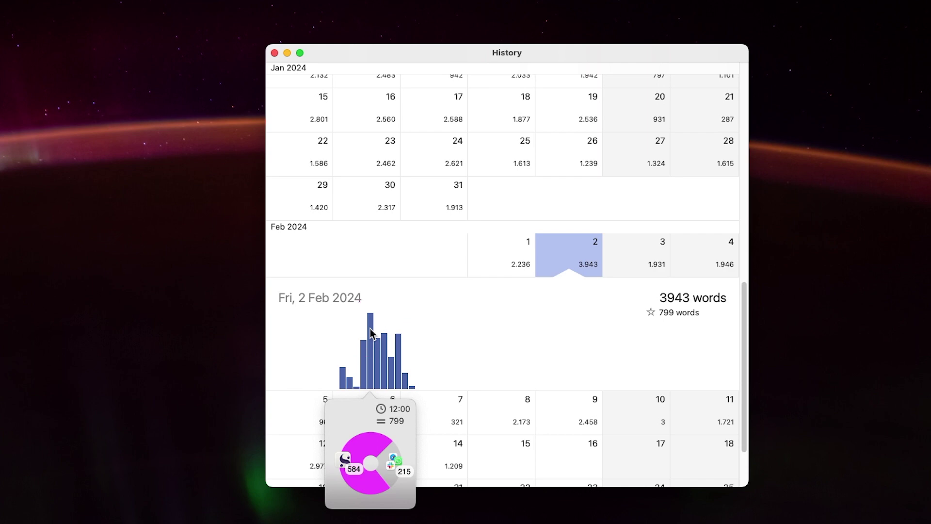
left_click(388, 345)
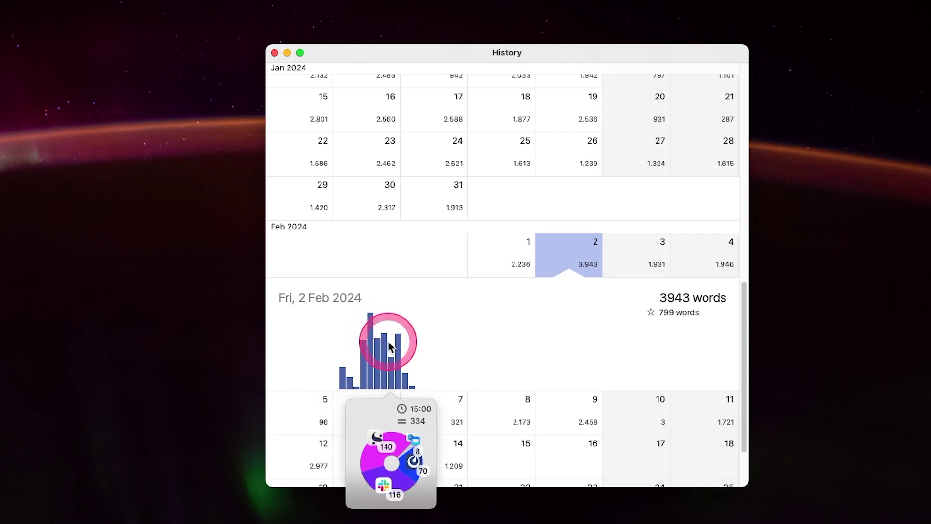
left_click(385, 342)
left_click(399, 347)
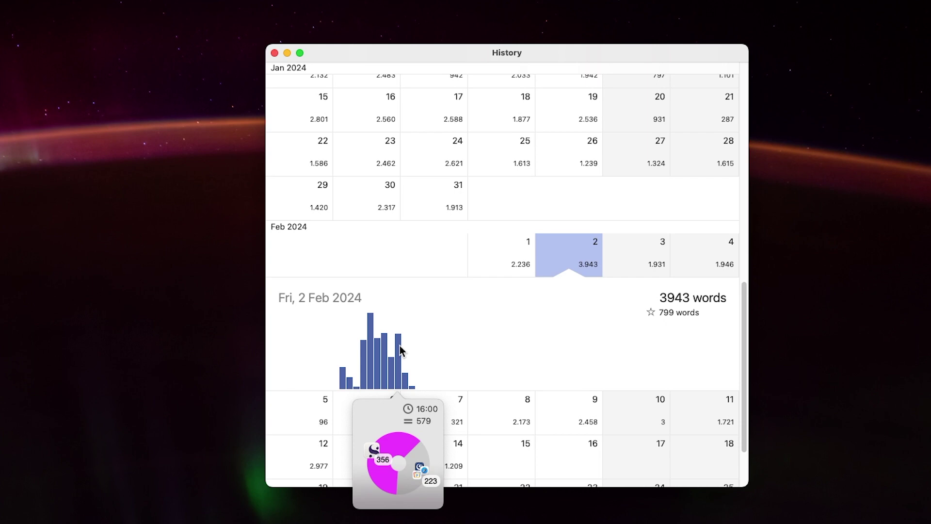
- Show the details for 10 February 2024 and inspect the app breakdown for 09:00
left_click_drag(399, 345, 651, 399)
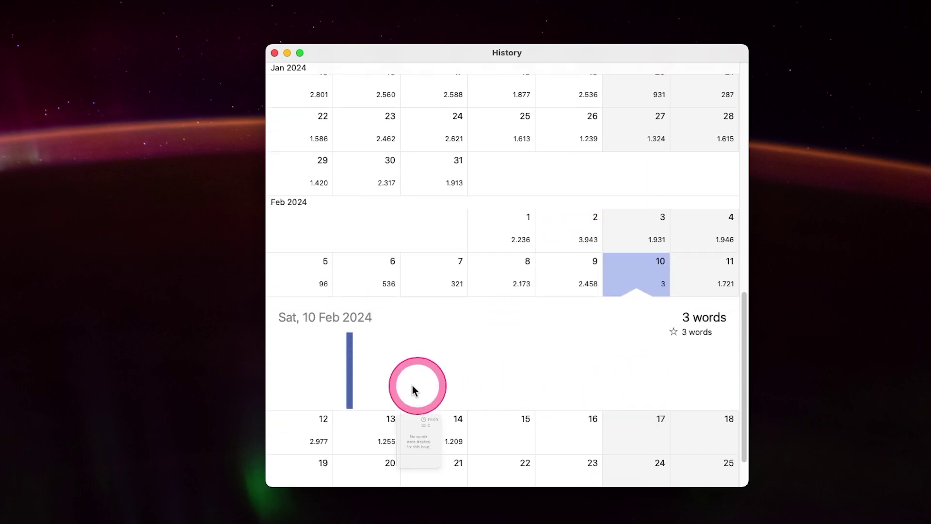
mouse_move(348, 378)
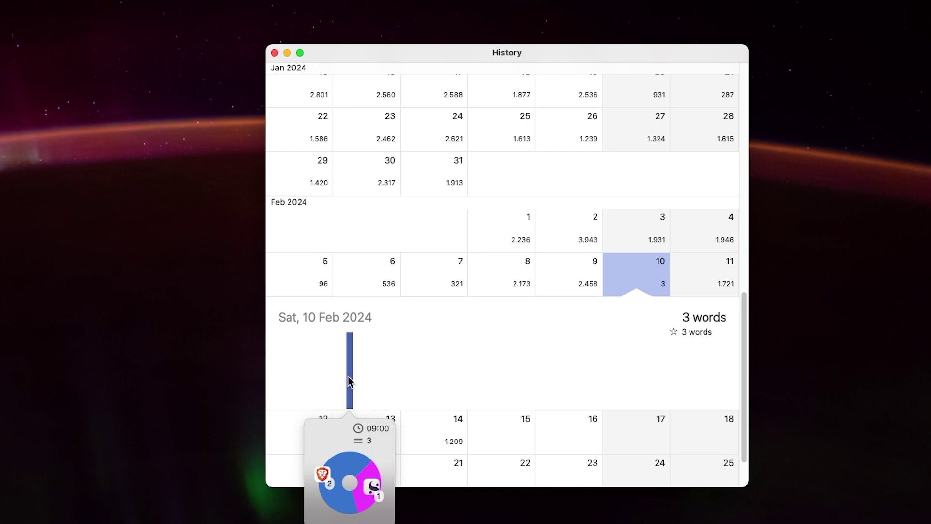
left_click_drag(348, 377, 349, 353)
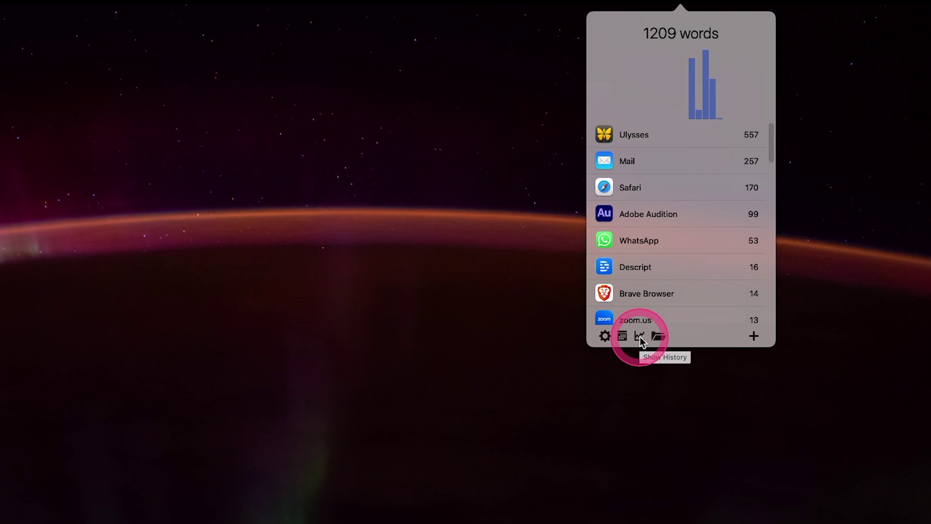
- Open the Statistics window and set the reporting period to Past 90 Days
left_click(640, 336)
left_click(465, 46)
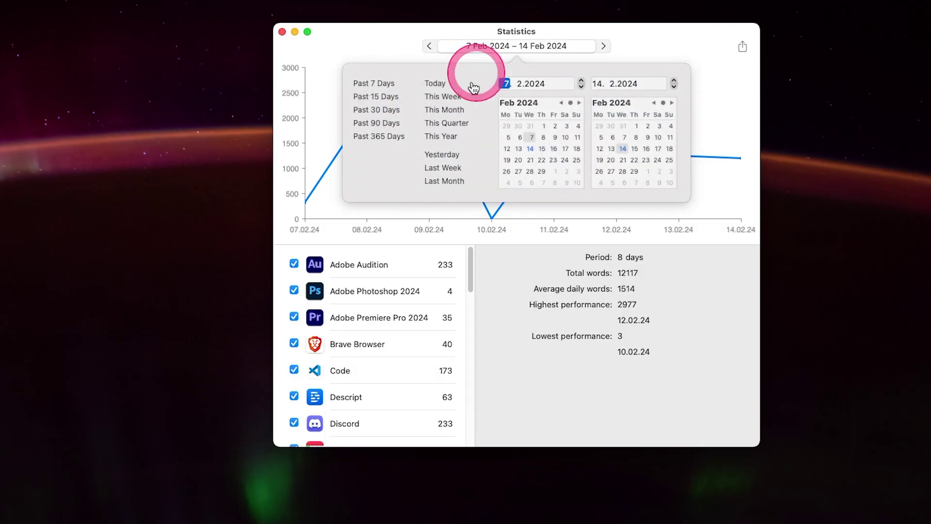
left_click(394, 127)
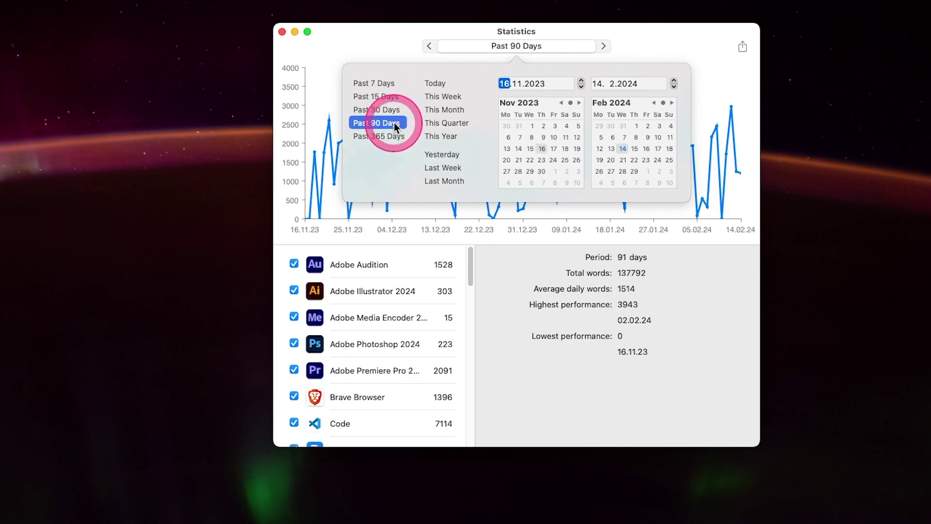
left_click(385, 53)
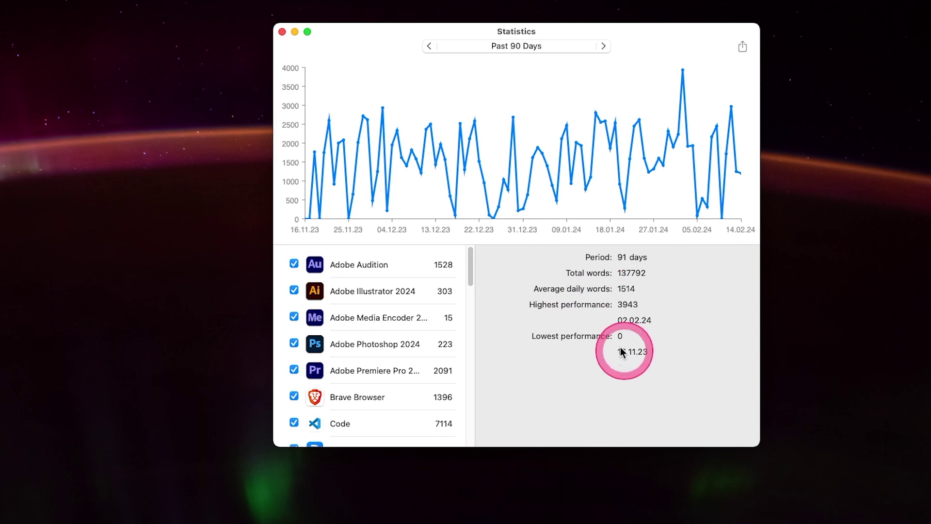
- Review the word counts per app in the Statistics window
scroll(441, 319, "down", 3)
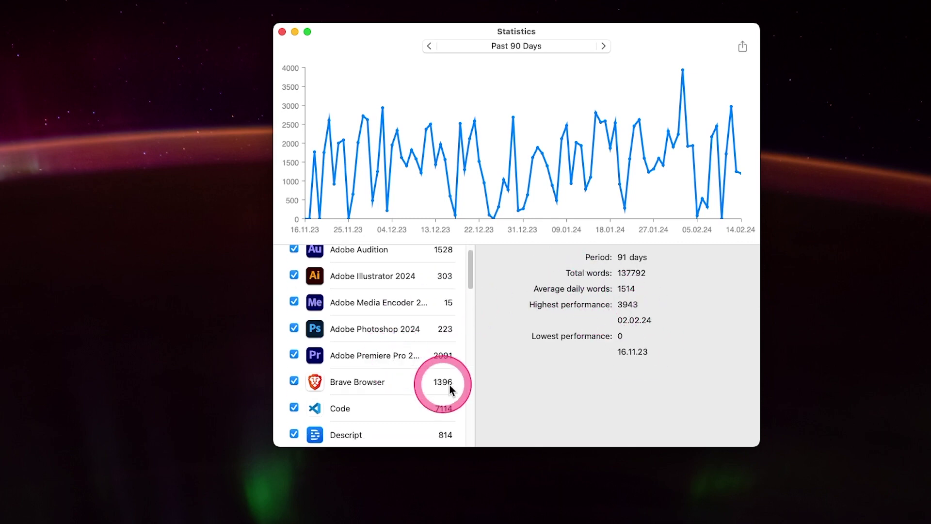
scroll(423, 398, "up", 3)
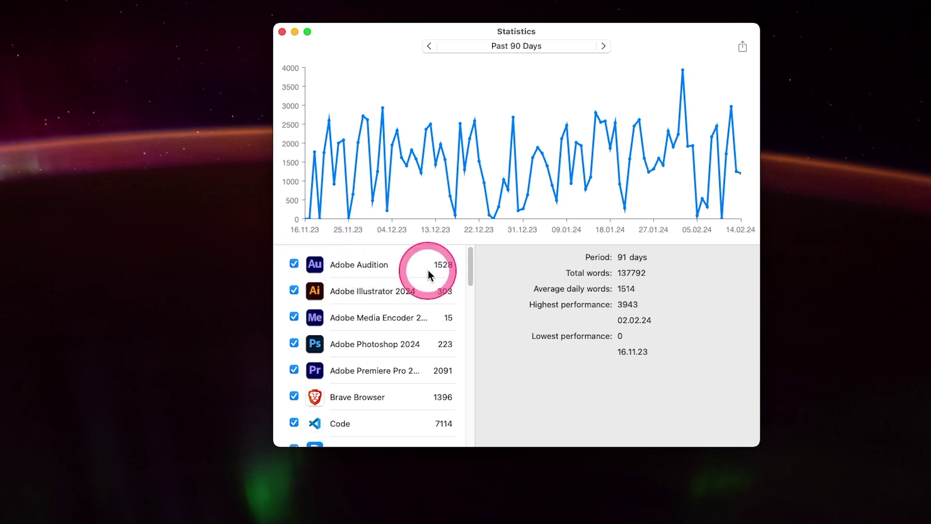
scroll(451, 315, "down", 3)
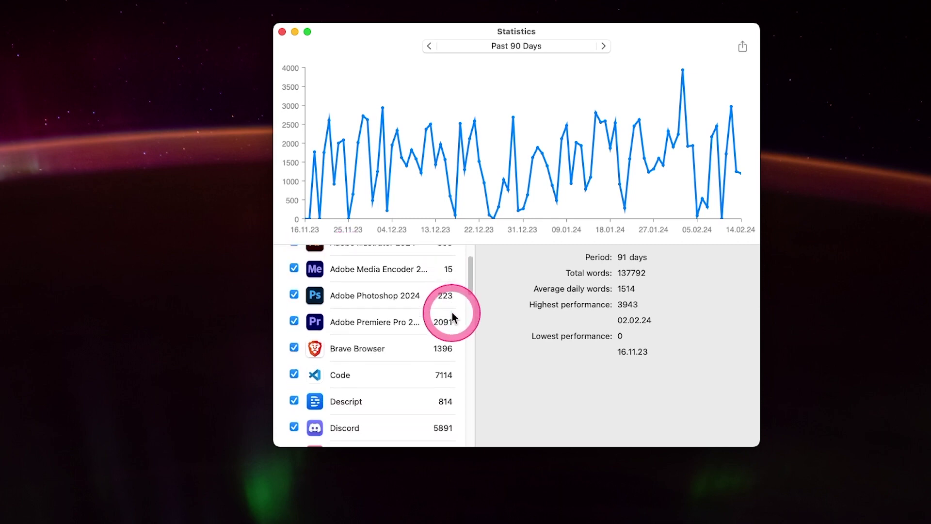
scroll(436, 305, "up", 3)
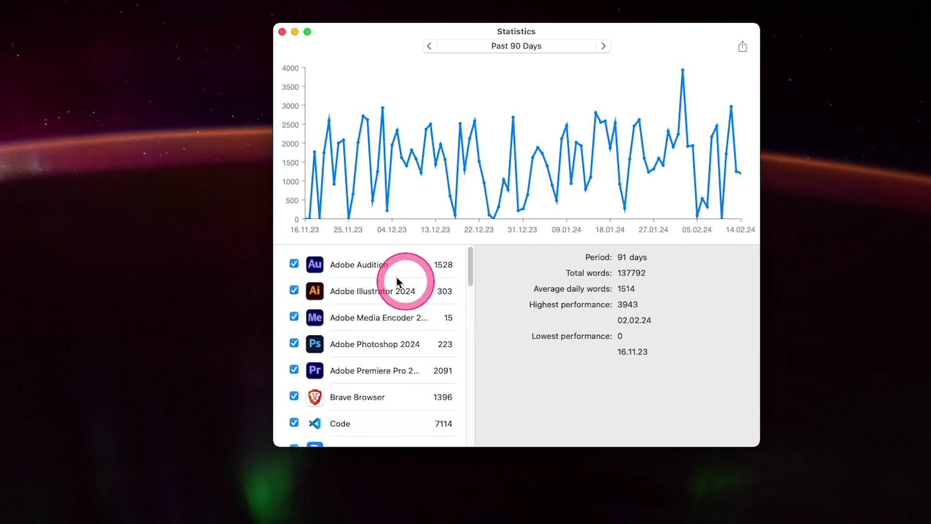
- Exclude Adobe Audition from the statistics and include it again, toggling it twice to compare the chart
left_click(295, 264)
left_click(295, 264)
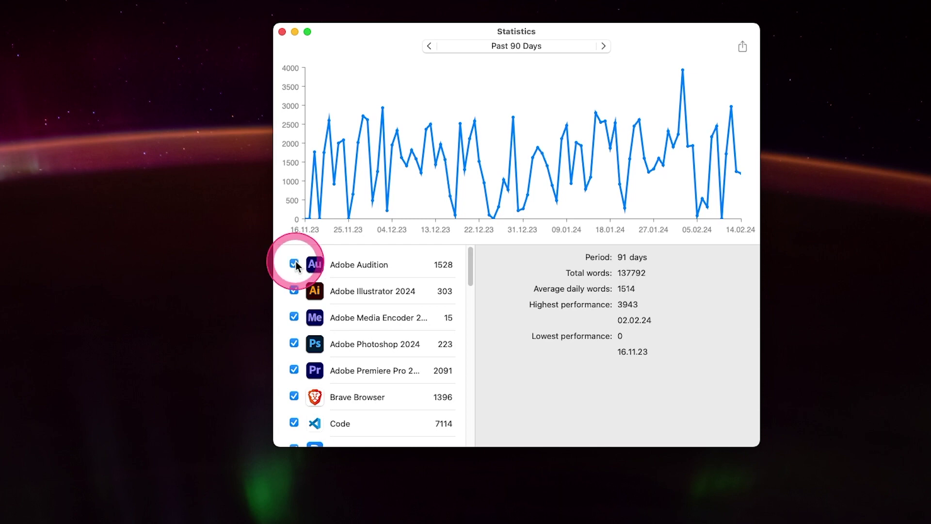
left_click(294, 264)
left_click(295, 264)
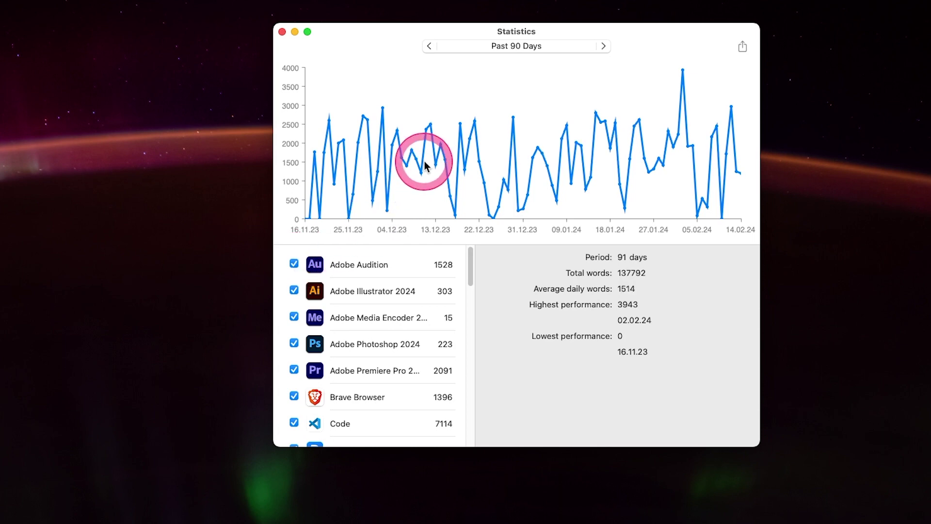
- Open the CSV export dialog for the statistics and cancel it
left_click(742, 47)
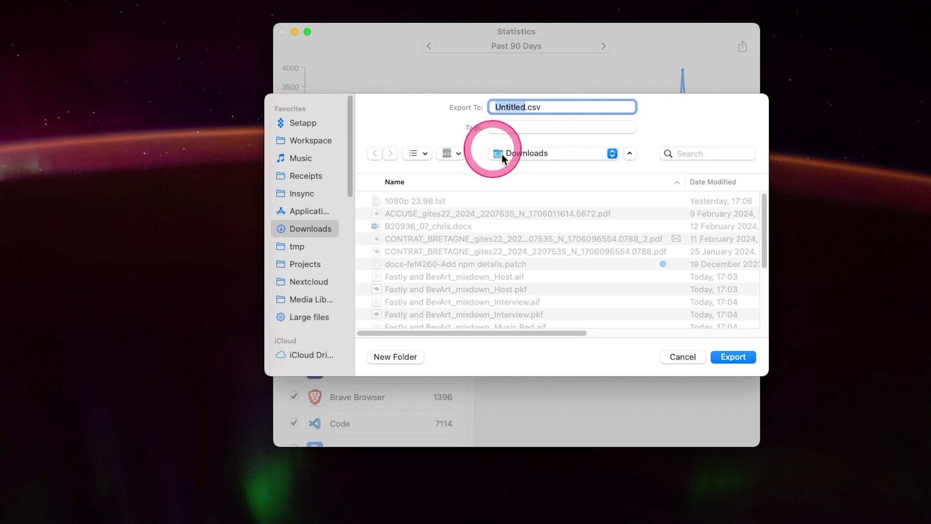
left_click(676, 357)
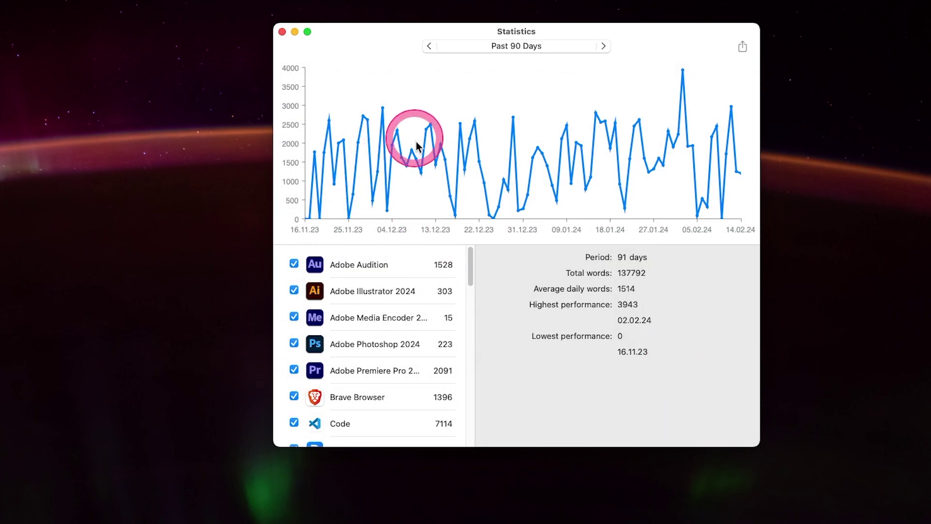